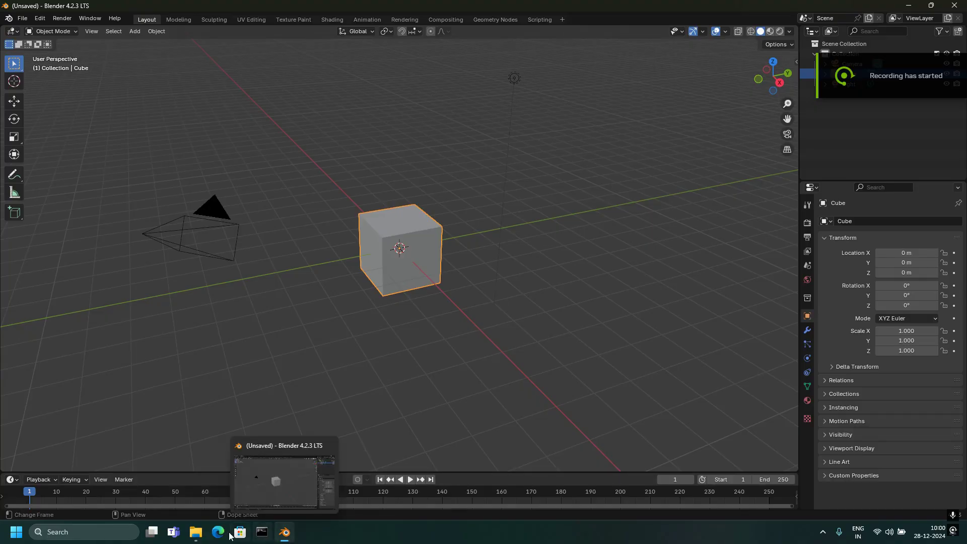
- Install and enable the Export IGES add-on by dropping ExportIGES_win_x64.zip into Blender
{"action": "left_click", "coordinate": [196, 532]}
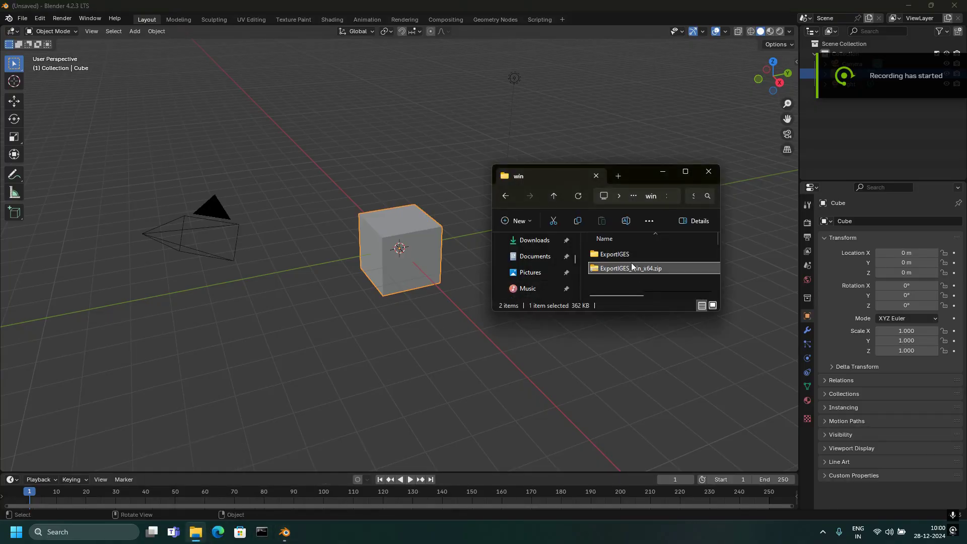
{"action": "left_click_drag", "start_coordinate": [312, 307], "coordinate": [300, 297]}
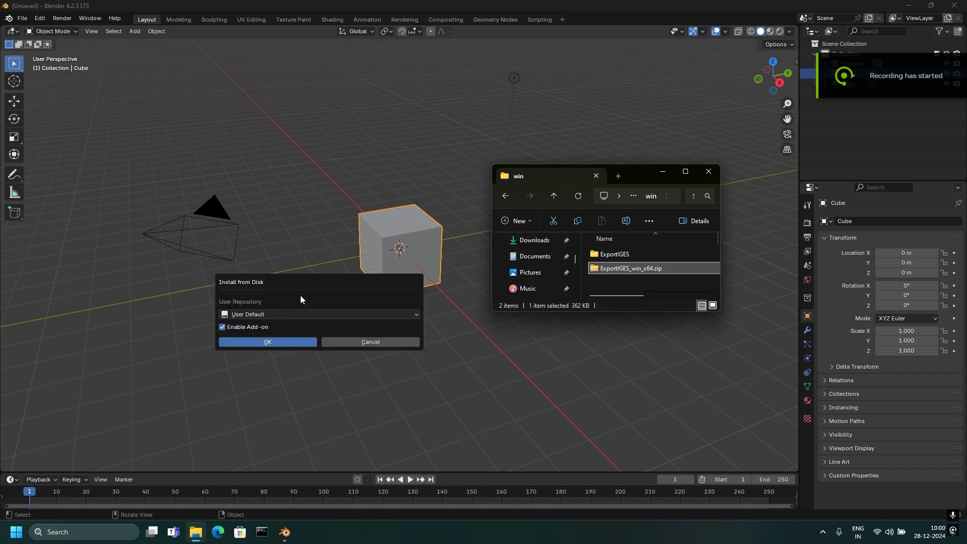
{"action": "left_click", "coordinate": [297, 341]}
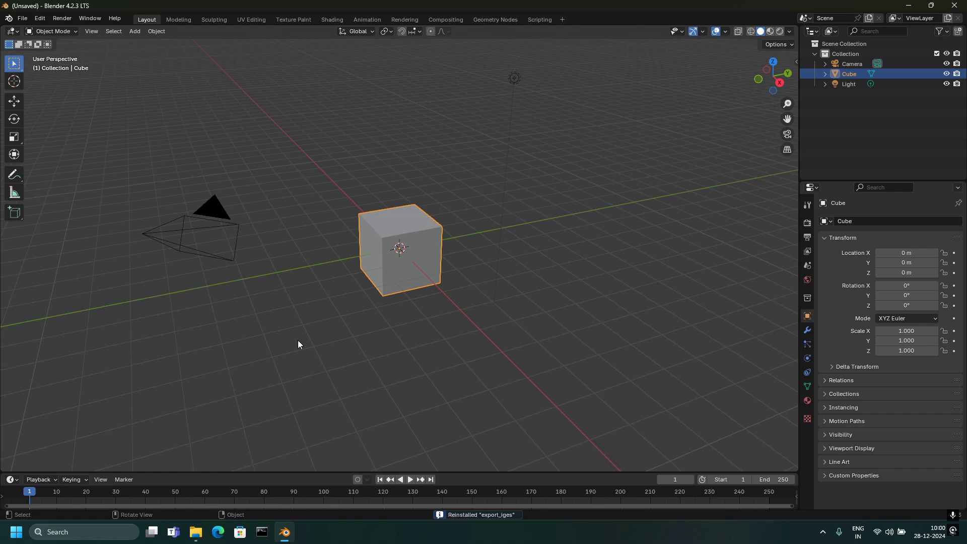
- Confirm Export IGES is listed among export formats, then add a plane mesh at the origin
{"action": "left_click", "coordinate": [22, 19]}
{"action": "mouse_move", "coordinate": [39, 171]}
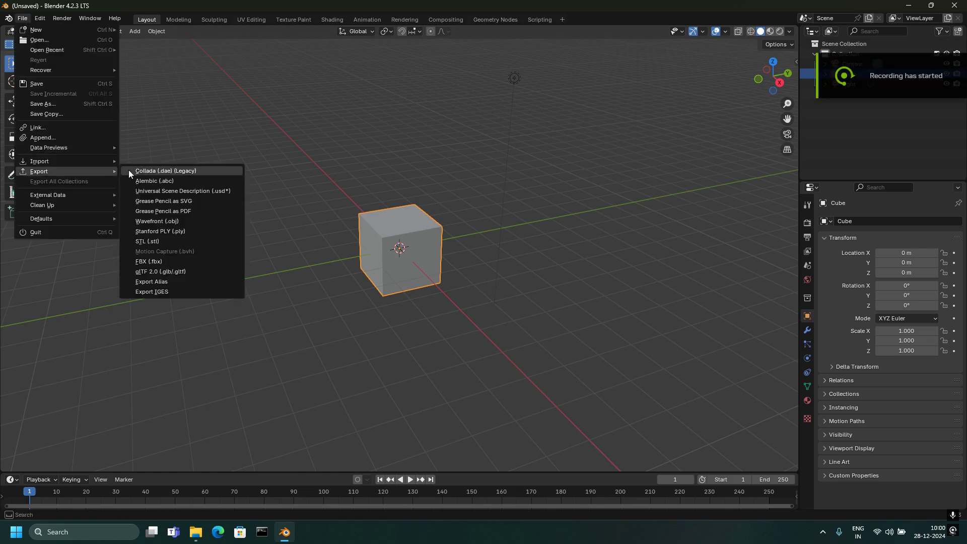
{"action": "left_click", "coordinate": [174, 292]}
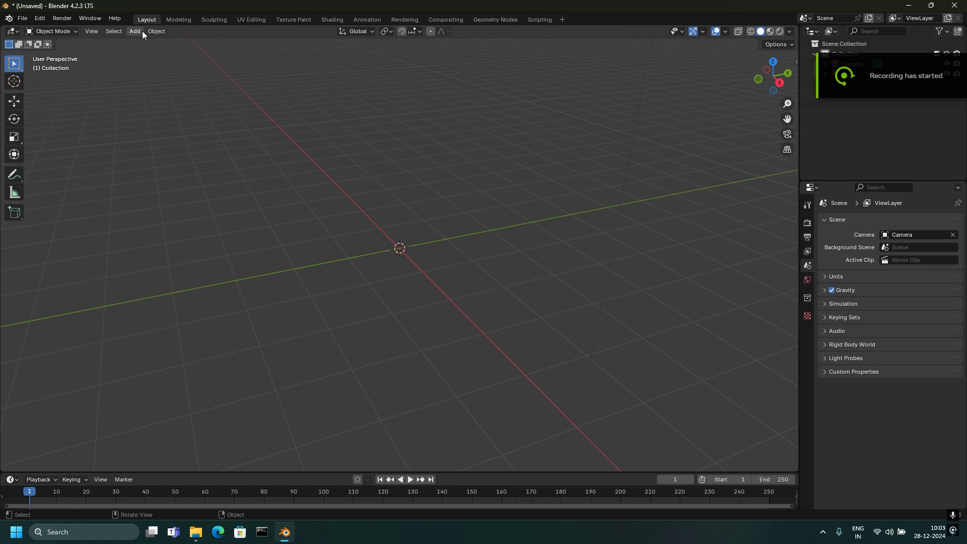
{"action": "left_click", "coordinate": [140, 31]}
{"action": "mouse_move", "coordinate": [149, 42]}
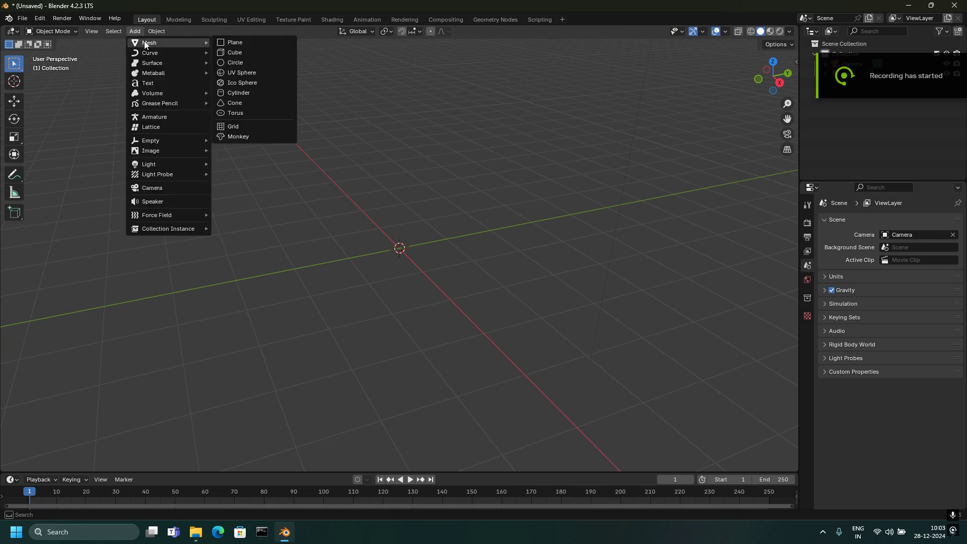
{"action": "left_click", "coordinate": [242, 43]}
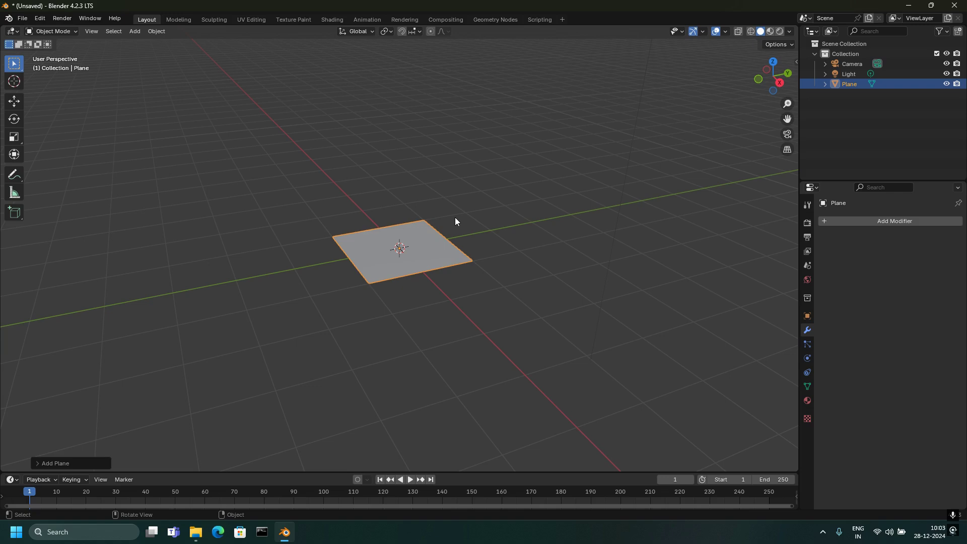
- Add a level-3 Subdivision modifier to the plane with Boundary Smooth set back to All
{"action": "key", "text": "ctrl+3"}
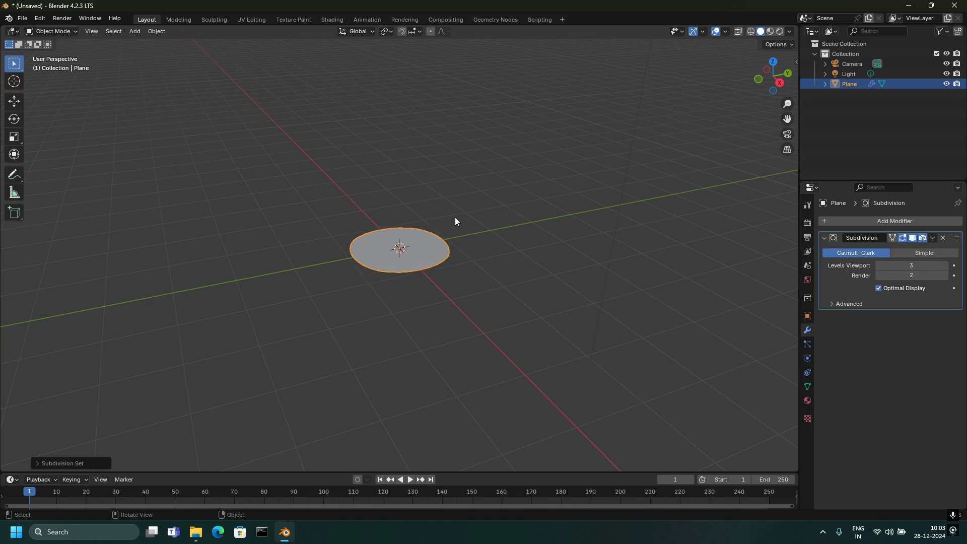
{"action": "middle_click_drag", "start_coordinate": [461, 206], "coordinate": [457, 215]}
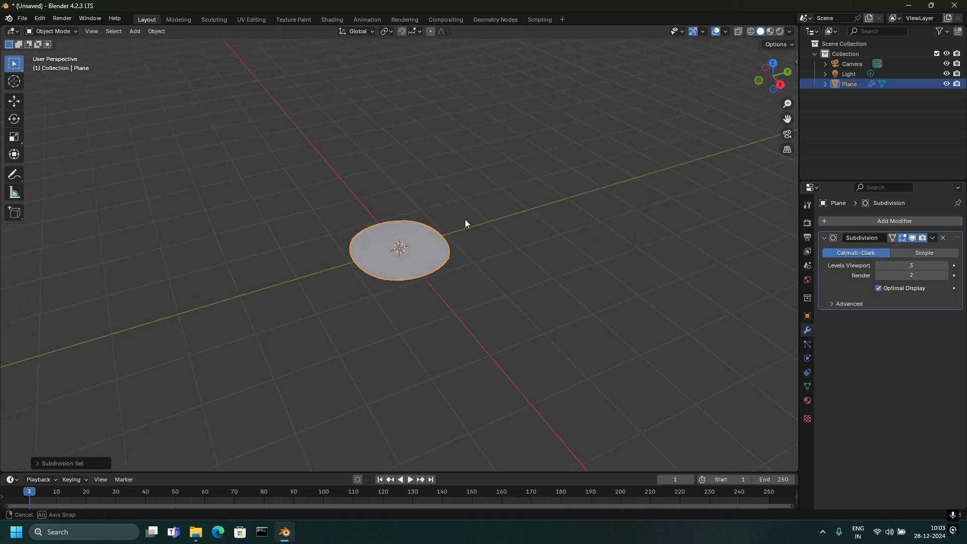
{"action": "left_click", "coordinate": [830, 302]}
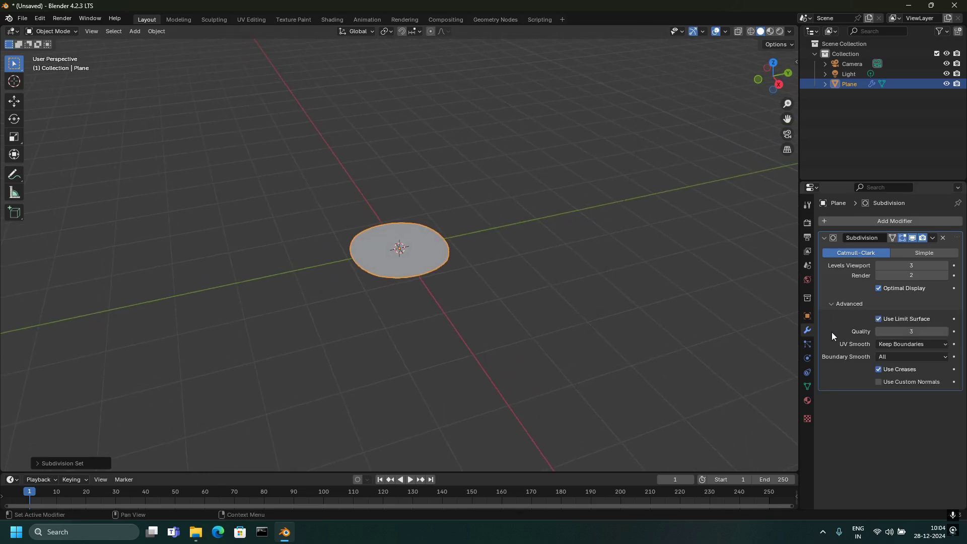
{"action": "left_click", "coordinate": [906, 359]}
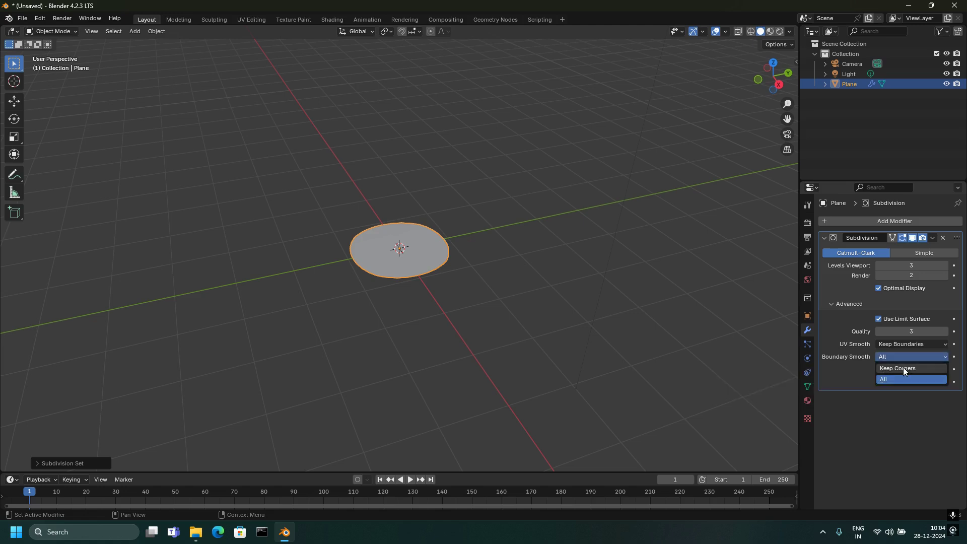
{"action": "left_click", "coordinate": [902, 368]}
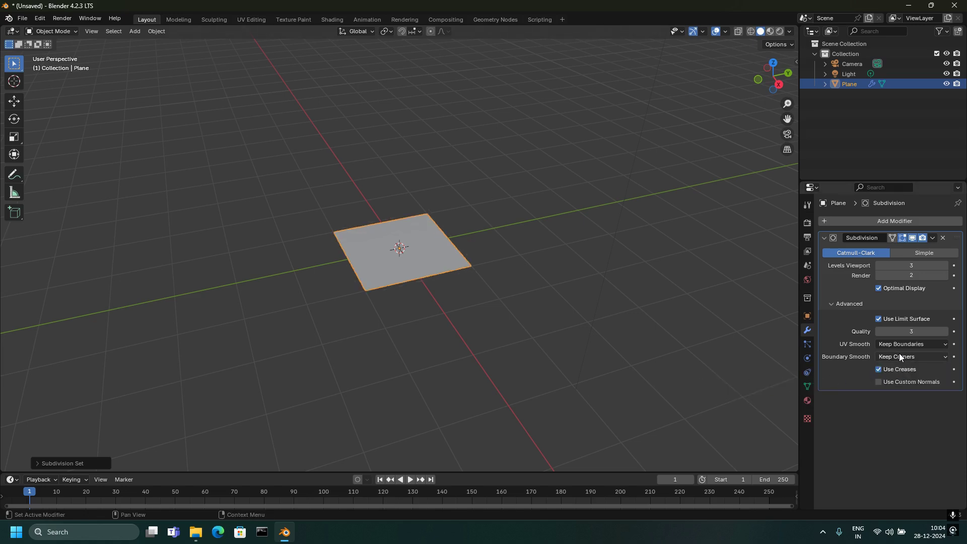
{"action": "left_click", "coordinate": [899, 353]}
{"action": "left_click", "coordinate": [895, 380]}
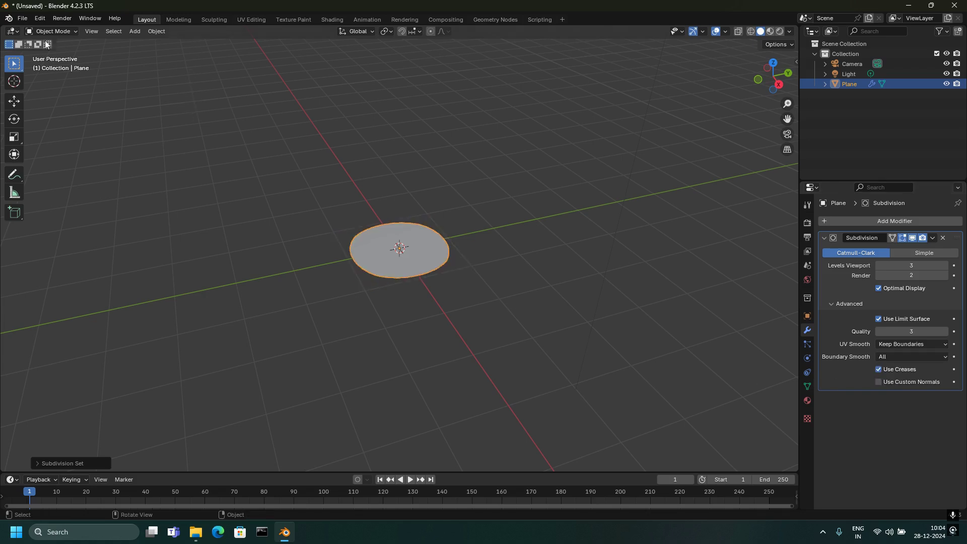
- Export the subdivided plane as IGES, overwriting untitled.igs
{"action": "left_click", "coordinate": [22, 19]}
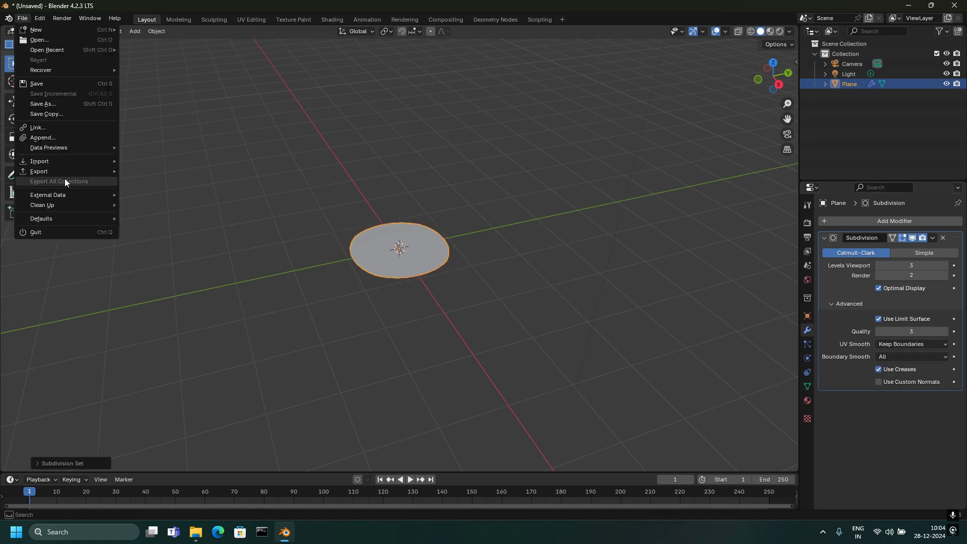
{"action": "mouse_move", "coordinate": [40, 171]}
{"action": "left_click", "coordinate": [168, 291]}
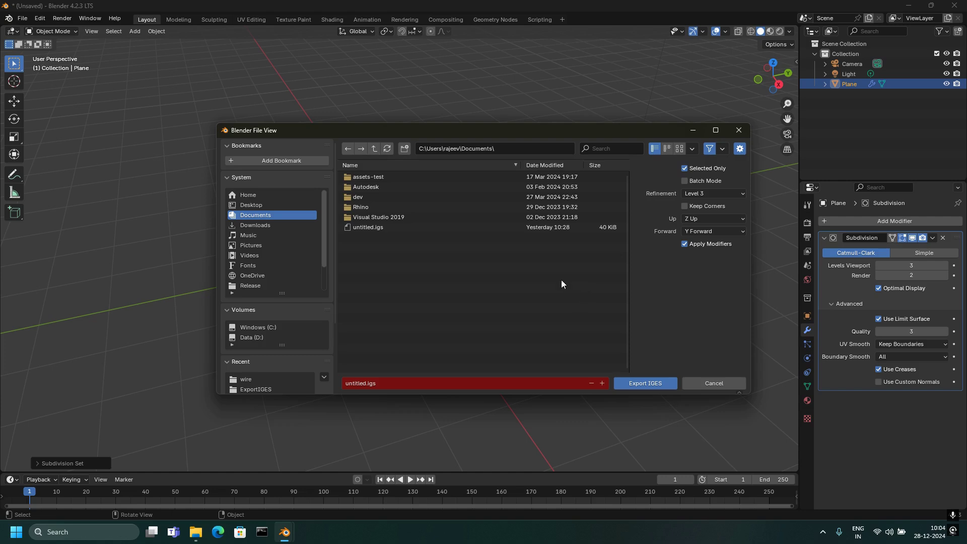
{"action": "left_click", "coordinate": [358, 227]}
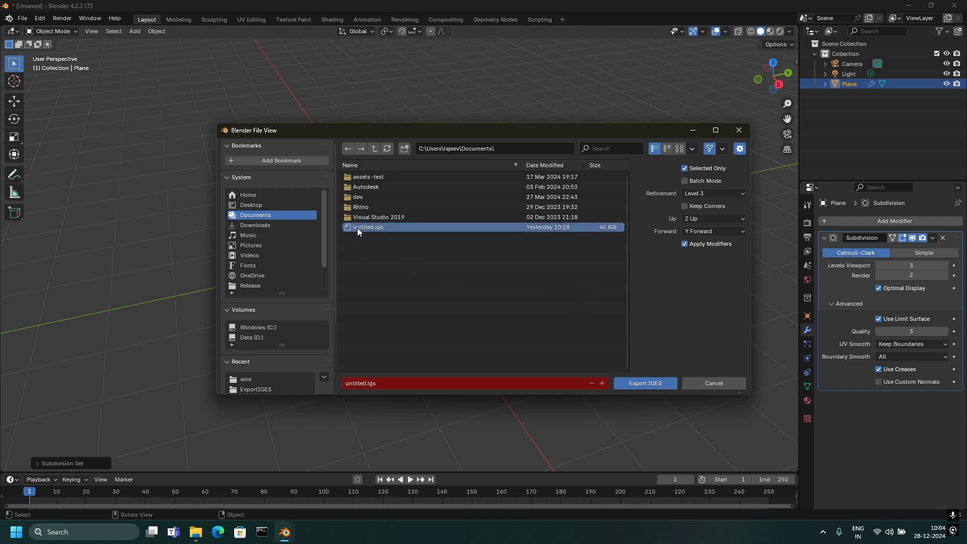
{"action": "left_click", "coordinate": [645, 383]}
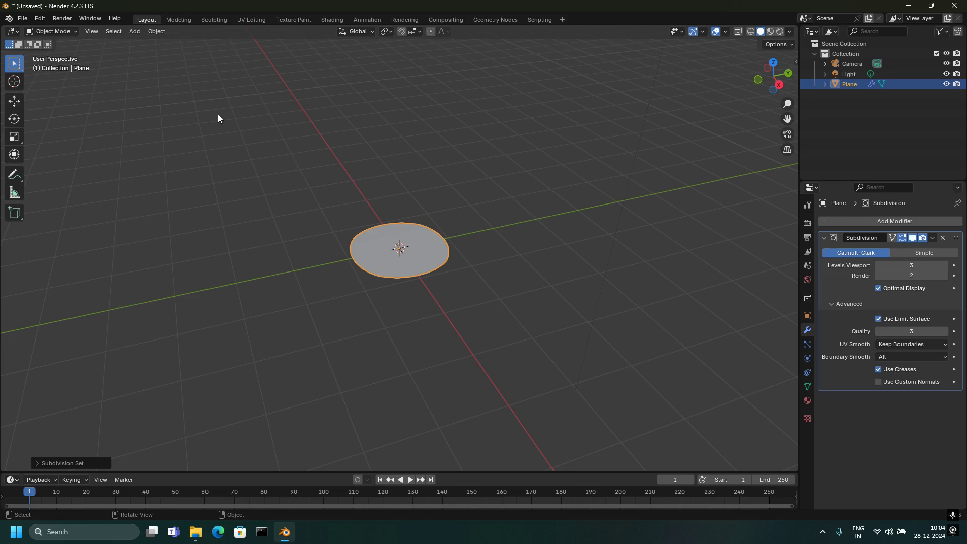
- Export the plane again as IGES under the new name untitled1.igs
{"action": "left_click", "coordinate": [23, 19]}
{"action": "mouse_move", "coordinate": [39, 171]}
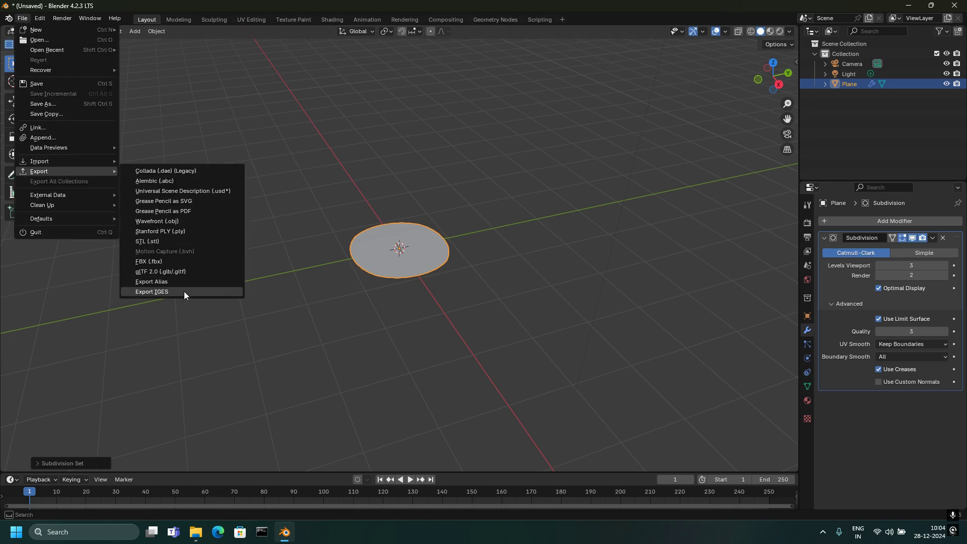
{"action": "left_click", "coordinate": [183, 291]}
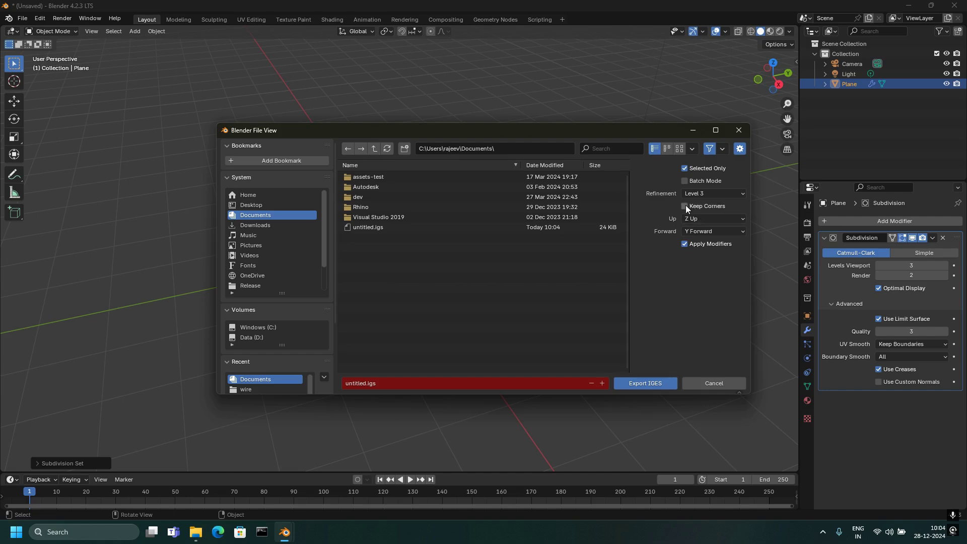
{"action": "left_click", "coordinate": [365, 384]}
{"action": "left_click", "coordinate": [366, 383]}
{"action": "type", "text": "1"}
{"action": "left_click", "coordinate": [652, 381]}
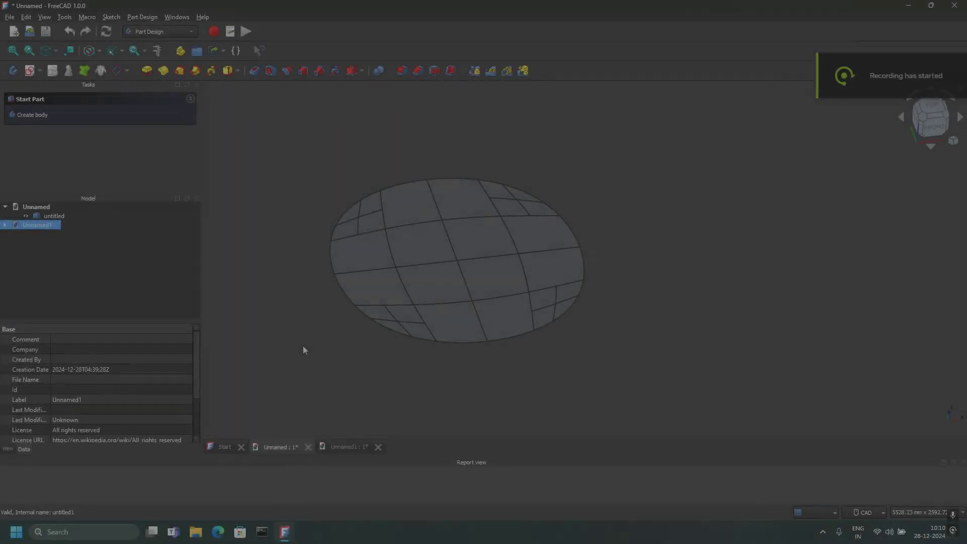
- Switch to the Unnamed1 document in FreeCAD and orbit to inspect the flat plane
{"action": "mouse_move", "coordinate": [495, 360]}
{"action": "middle_mouse_down"}
{"action": "mouse_move", "coordinate": [477, 394]}
{"action": "mouse_move", "coordinate": [521, 377]}
{"action": "mouse_move", "coordinate": [546, 341]}
{"action": "mouse_move", "coordinate": [514, 345]}
{"action": "mouse_move", "coordinate": [516, 363]}
{"action": "middle_mouse_up"}
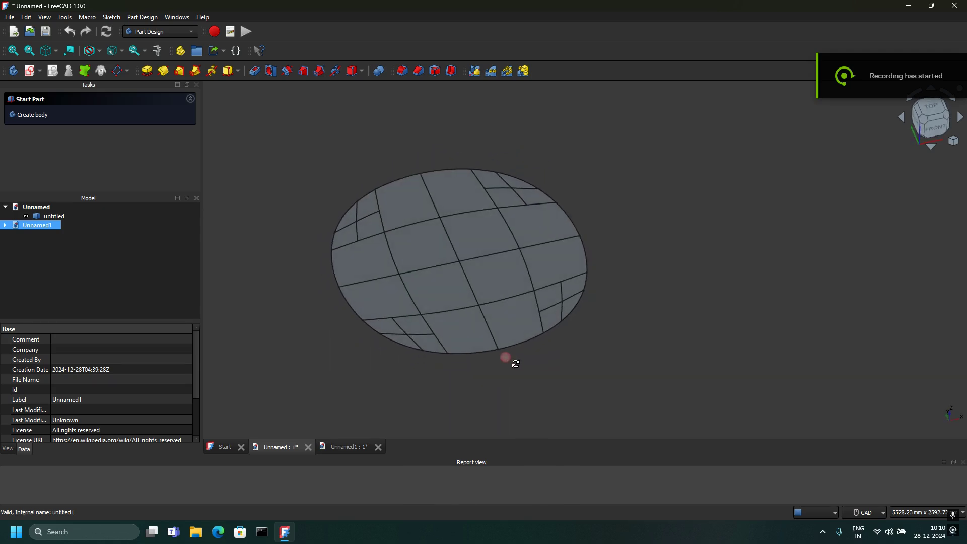
{"action": "left_click", "coordinate": [337, 447]}
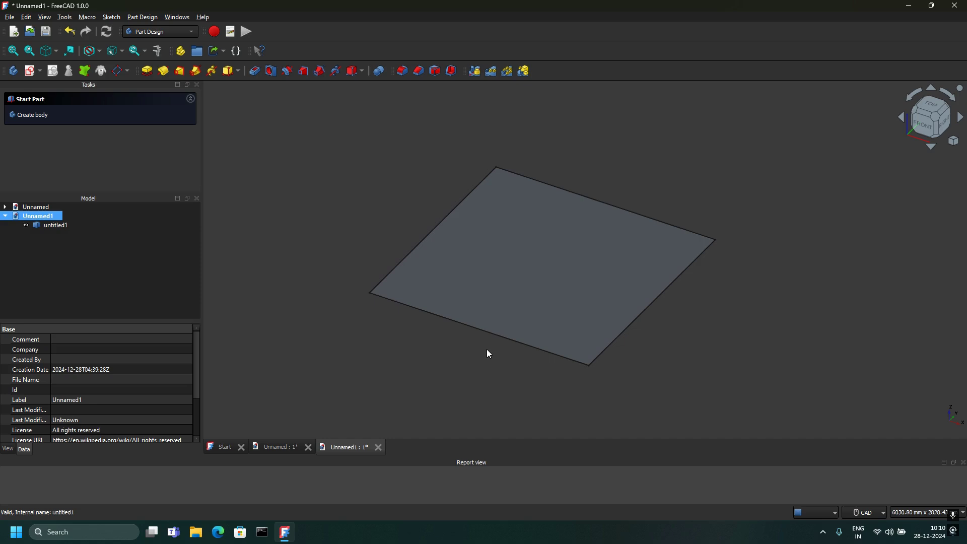
{"action": "mouse_move", "coordinate": [487, 353]}
{"action": "middle_mouse_down"}
{"action": "mouse_move", "coordinate": [429, 324]}
{"action": "mouse_move", "coordinate": [425, 353]}
{"action": "mouse_move", "coordinate": [420, 328]}
{"action": "mouse_move", "coordinate": [453, 304]}
{"action": "mouse_move", "coordinate": [469, 319]}
{"action": "mouse_move", "coordinate": [436, 323]}
{"action": "middle_mouse_up"}
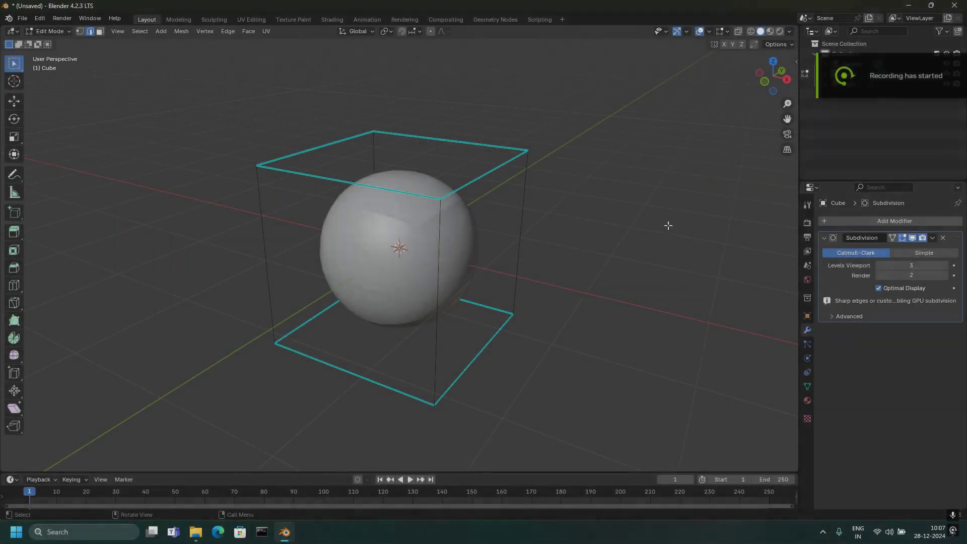
- Add an Edge Split modifier above Subdivision with Edge Angle off, then select the cylinder in Object Mode
{"action": "left_click", "coordinate": [885, 220]}
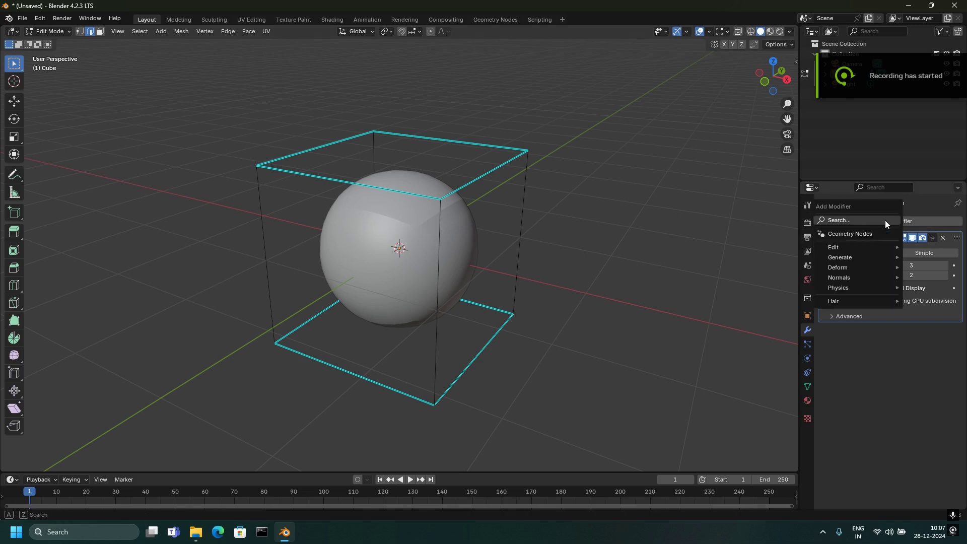
{"action": "mouse_move", "coordinate": [839, 257]}
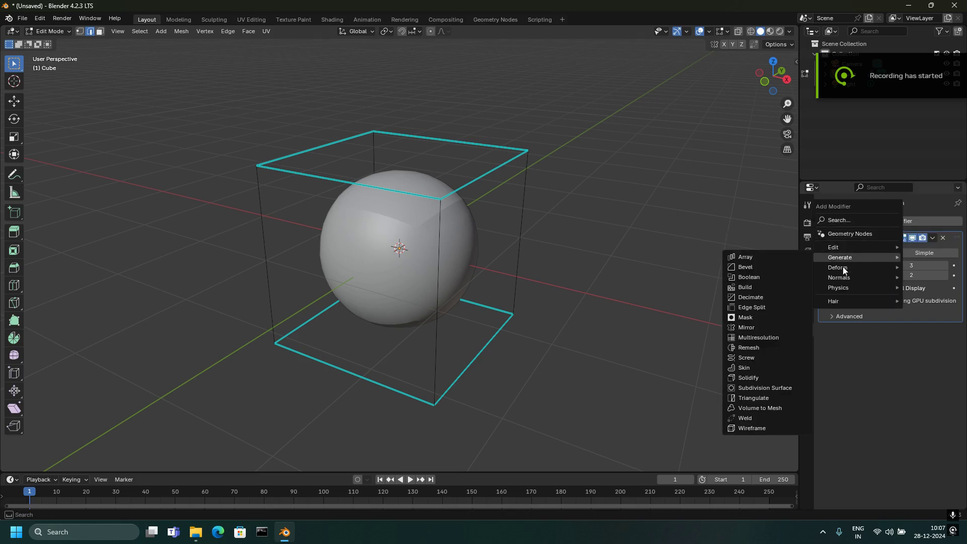
{"action": "left_click", "coordinate": [755, 305]}
{"action": "left_click_drag", "start_coordinate": [957, 329], "coordinate": [950, 234]}
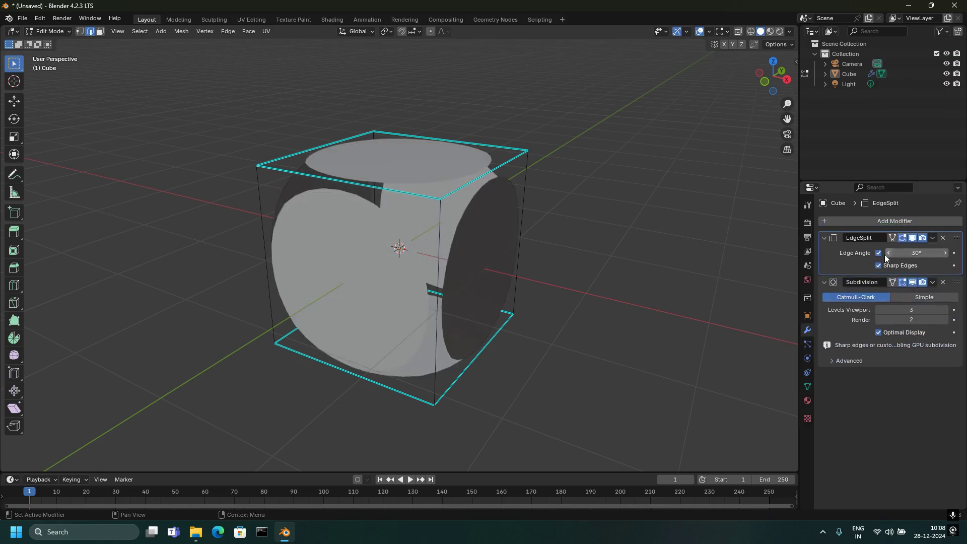
{"action": "left_click", "coordinate": [878, 254]}
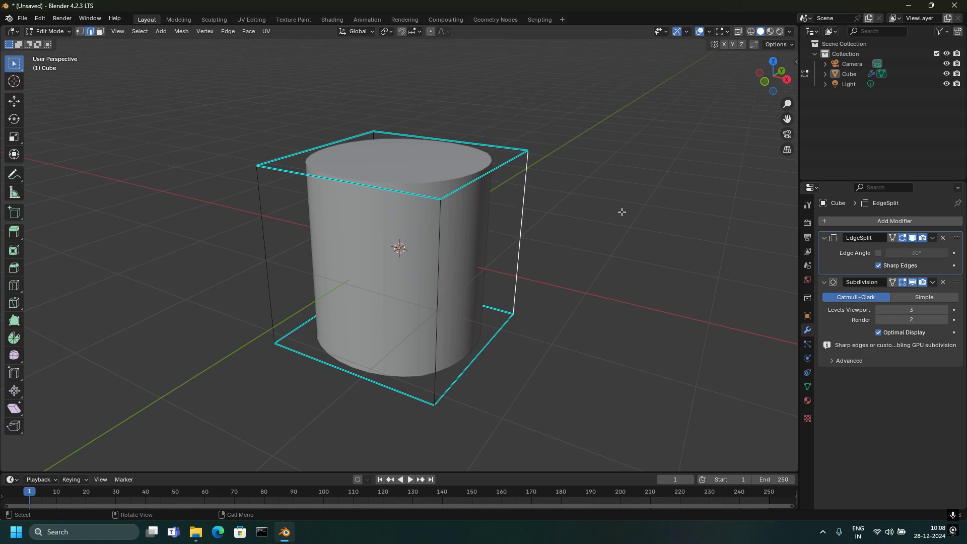
{"action": "key", "text": "Tab"}
{"action": "middle_click_drag", "start_coordinate": [608, 222], "coordinate": [597, 238]}
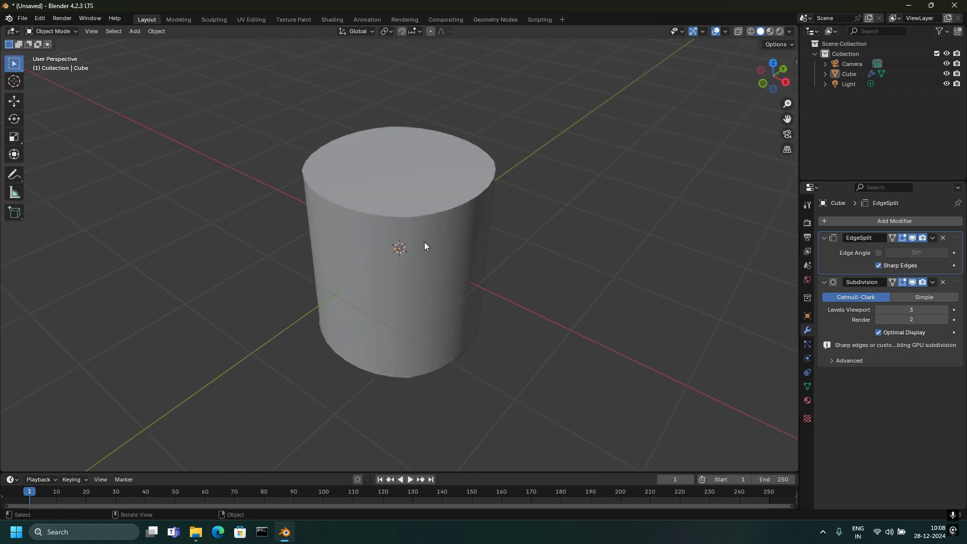
{"action": "left_click", "coordinate": [407, 231]}
{"action": "left_click", "coordinate": [22, 18]}
{"action": "mouse_move", "coordinate": [39, 170]}
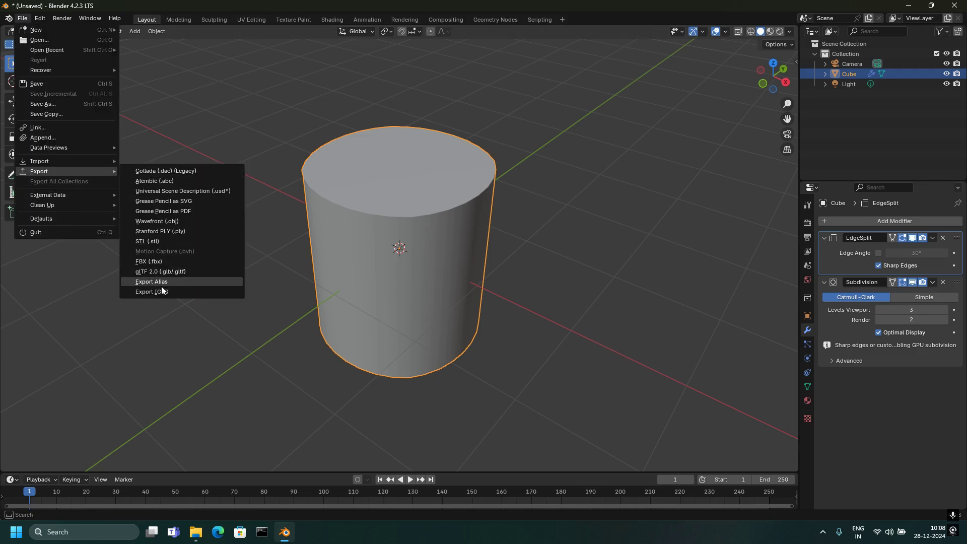
- Export the cylinder as an IGES file named test
{"action": "left_click", "coordinate": [157, 291]}
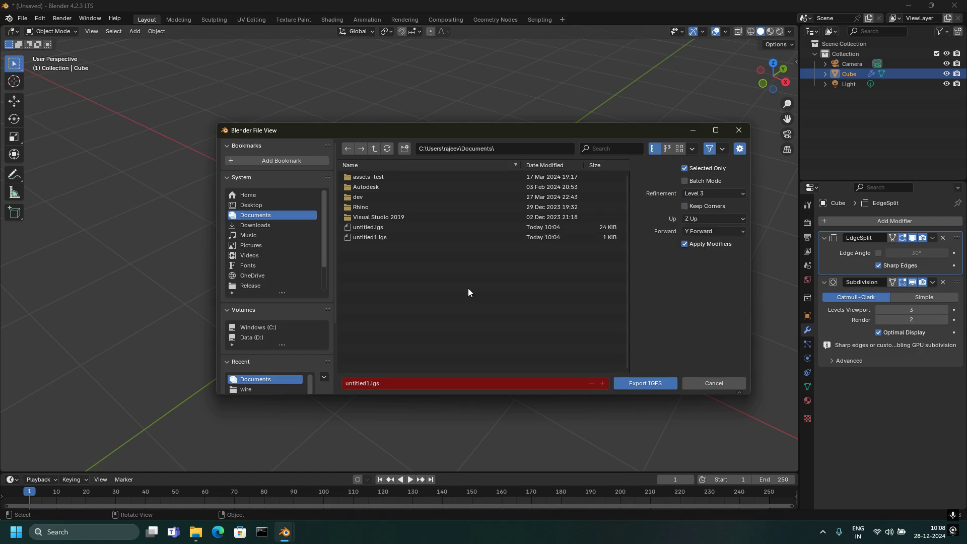
{"action": "left_click", "coordinate": [386, 382]}
{"action": "type", "text": "test"}
{"action": "left_click", "coordinate": [664, 381]}
{"action": "left_click", "coordinate": [662, 381]}
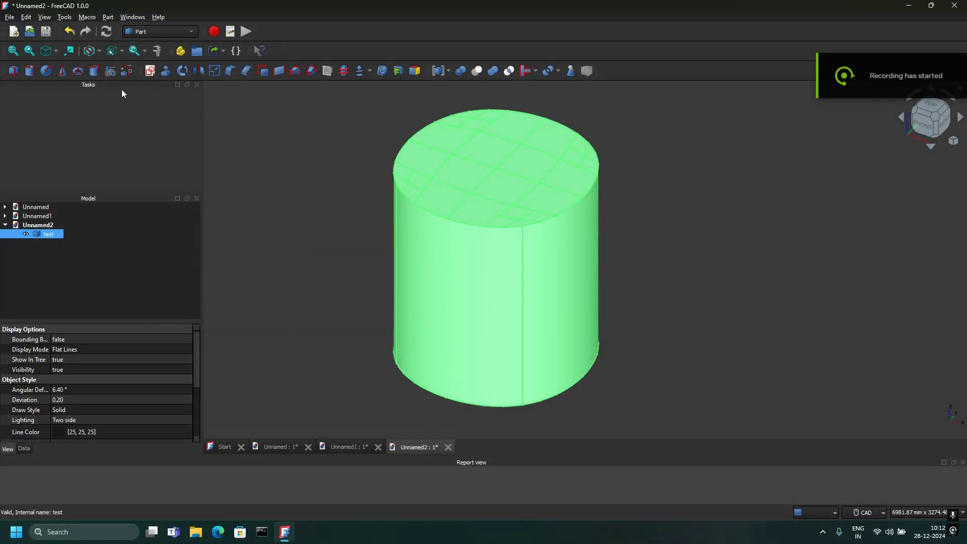
- Convert the imported test shape to a solid and hide the original test object
{"action": "left_click", "coordinate": [109, 18]}
{"action": "left_click", "coordinate": [141, 128]}
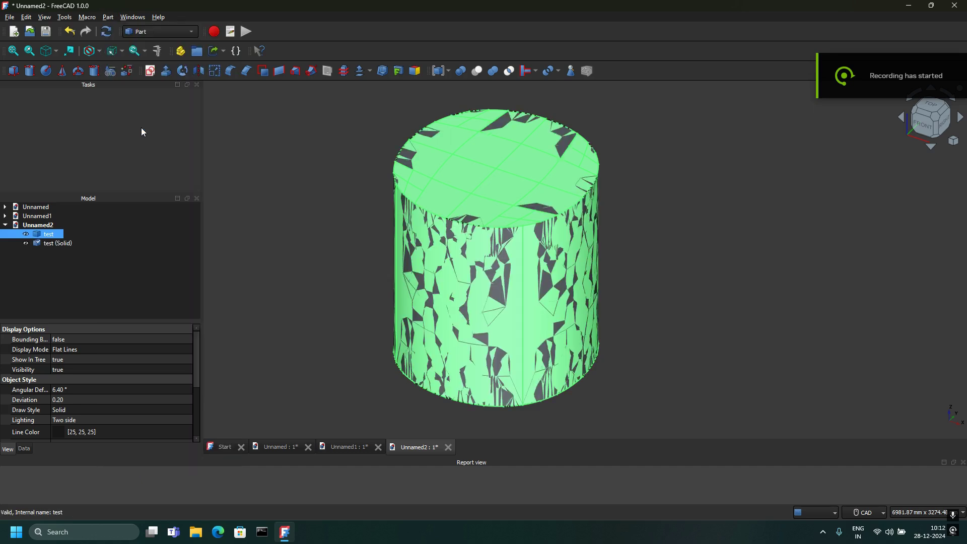
{"action": "left_click", "coordinate": [274, 221]}
{"action": "left_click", "coordinate": [48, 234]}
{"action": "key", "text": "space"}
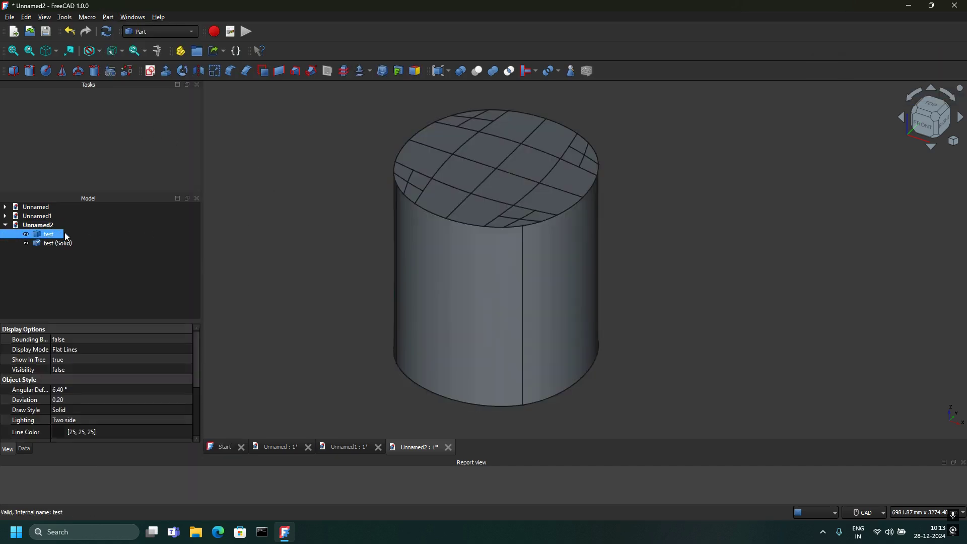
{"action": "left_click", "coordinate": [73, 245], "text": "ctrl"}
- Cancel a fillet started on the wrong shape and select test (Solid) instead
{"action": "left_click", "coordinate": [231, 72]}
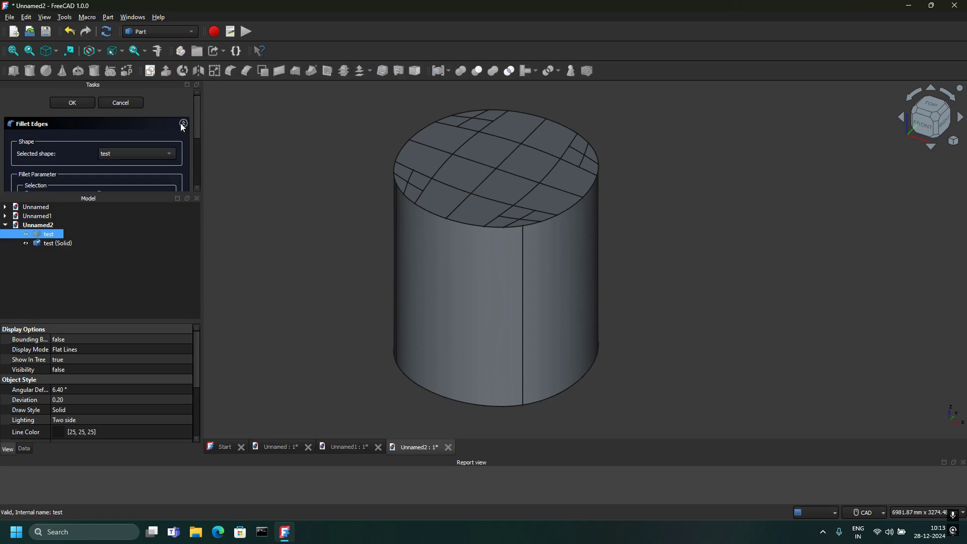
{"action": "left_click", "coordinate": [59, 243]}
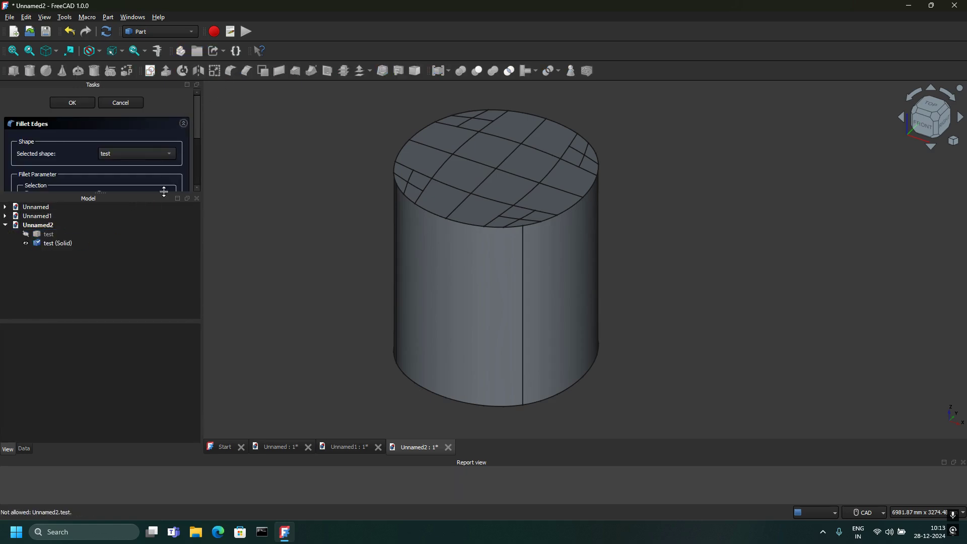
{"action": "left_click", "coordinate": [131, 102]}
{"action": "left_click", "coordinate": [61, 244]}
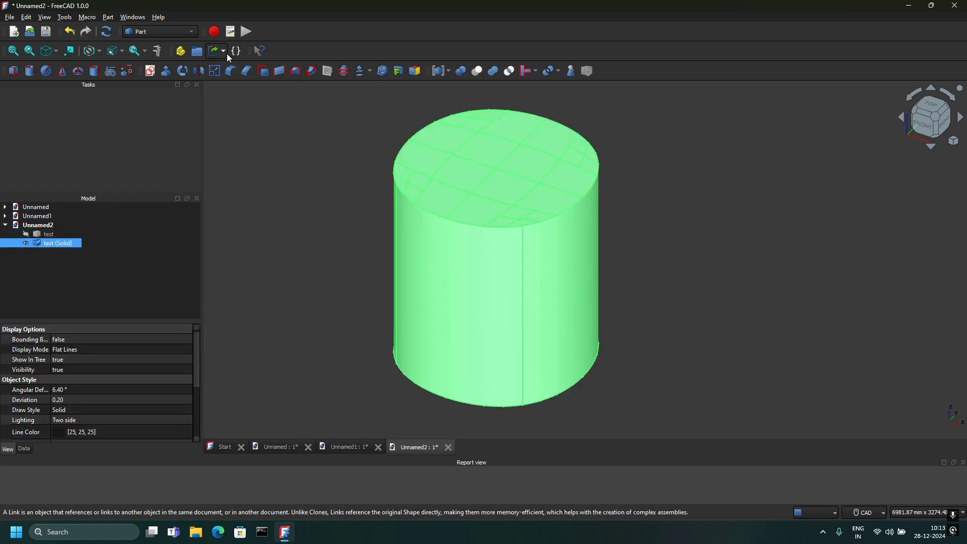
- Fillet all edges of test (Solid) with a 50 mm radius
{"action": "left_click", "coordinate": [231, 70]}
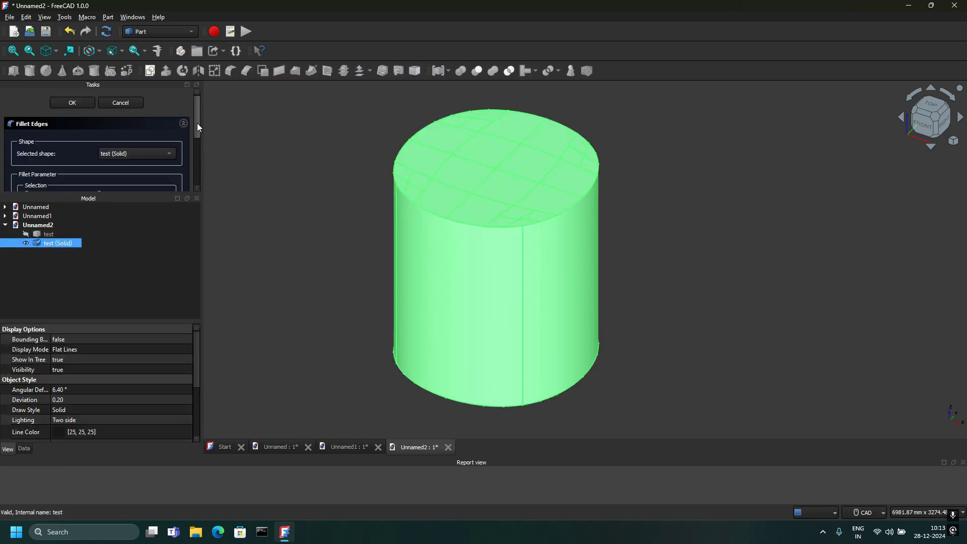
{"action": "left_click_drag", "start_coordinate": [197, 127], "coordinate": [198, 175]}
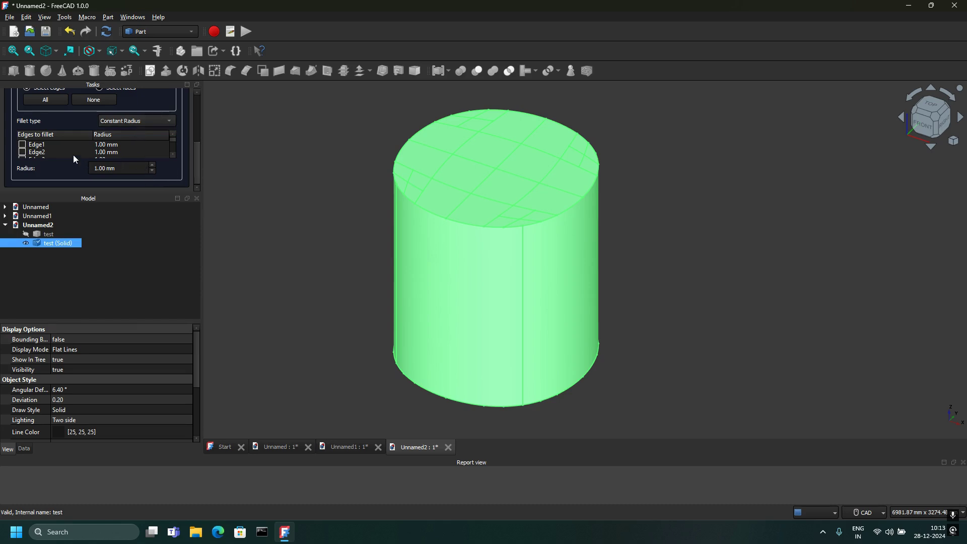
{"action": "left_click", "coordinate": [56, 103]}
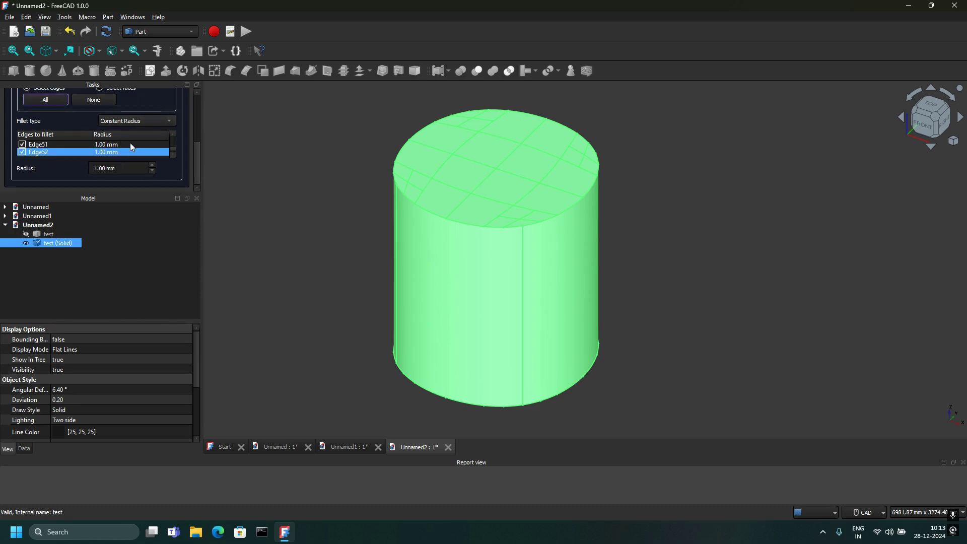
{"action": "left_click", "coordinate": [118, 168]}
{"action": "left_click_drag", "start_coordinate": [121, 169], "coordinate": [83, 168]}
{"action": "type", "text": "50"}
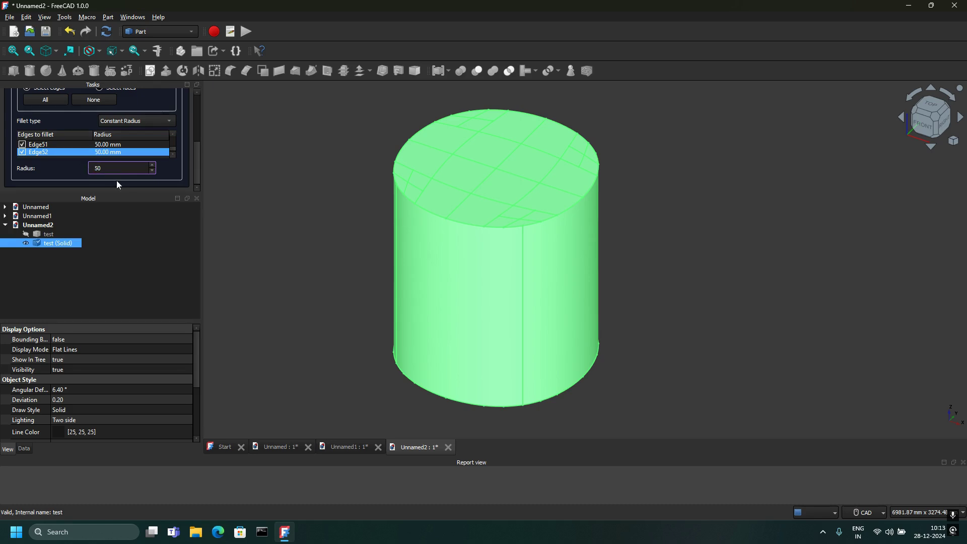
{"action": "key", "text": "Return"}
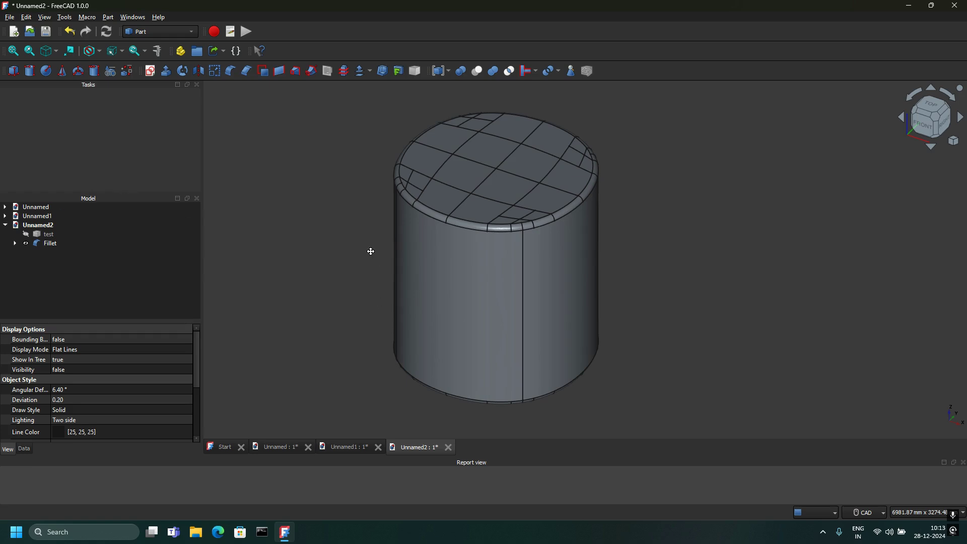
{"action": "mouse_move", "coordinate": [372, 261]}
{"action": "middle_mouse_down"}
{"action": "mouse_move", "coordinate": [473, 265]}
{"action": "mouse_move", "coordinate": [316, 193]}
{"action": "mouse_move", "coordinate": [289, 256]}
{"action": "mouse_move", "coordinate": [351, 255]}
{"action": "middle_mouse_up"}
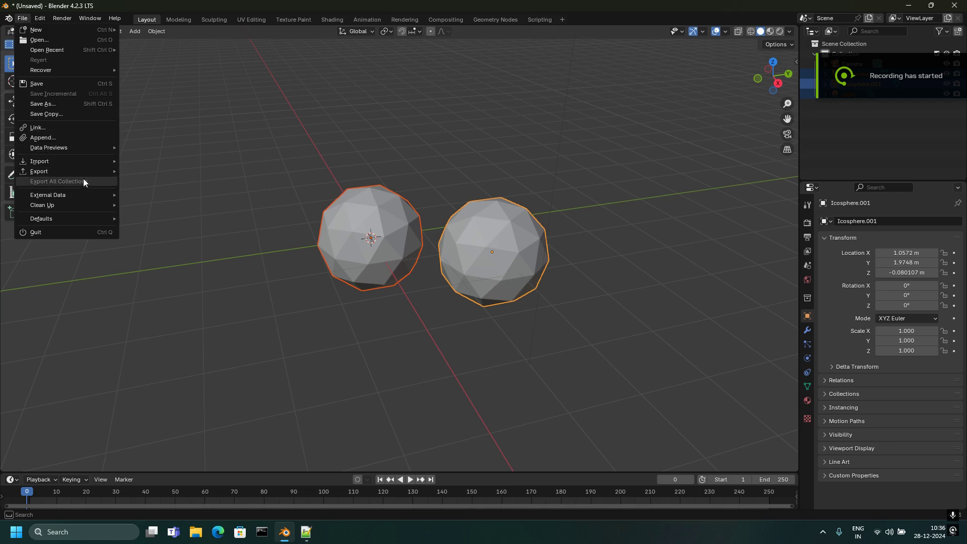
{"action": "mouse_move", "coordinate": [38, 171]}
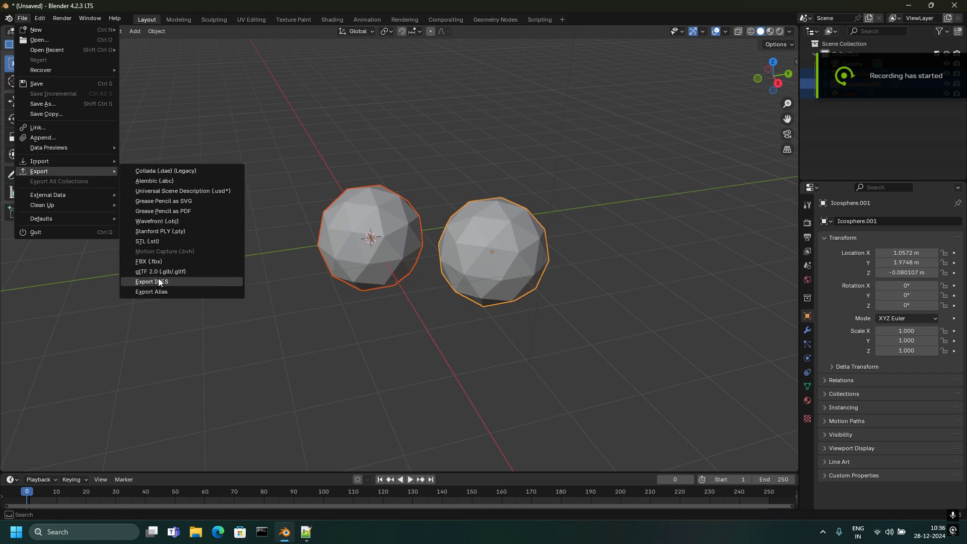
{"action": "left_click", "coordinate": [159, 280]}
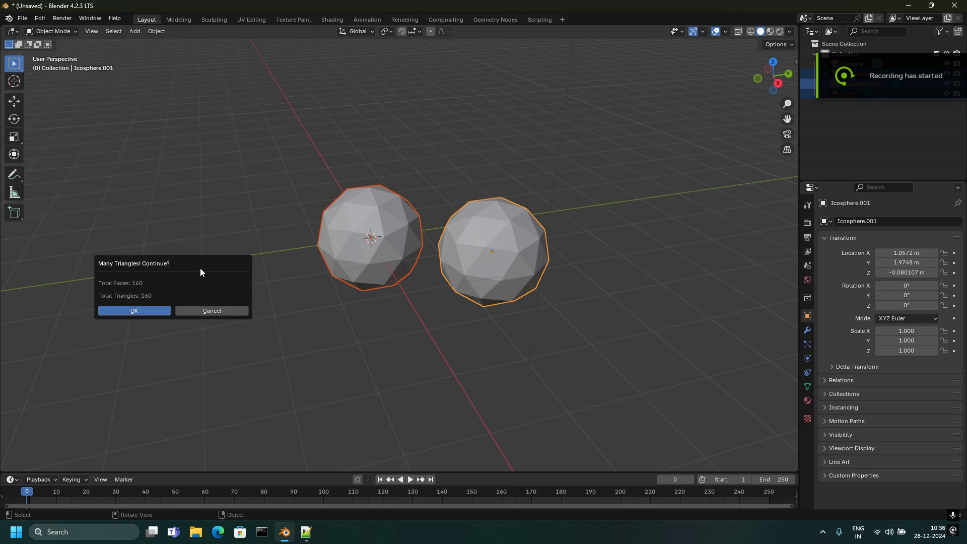
{"action": "left_click", "coordinate": [224, 311]}
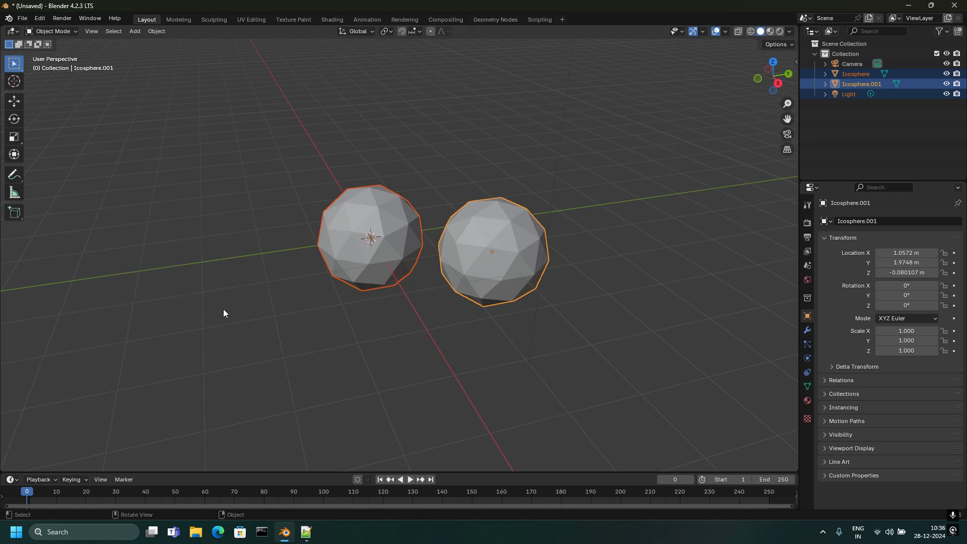
{"action": "key", "text": "alt"}
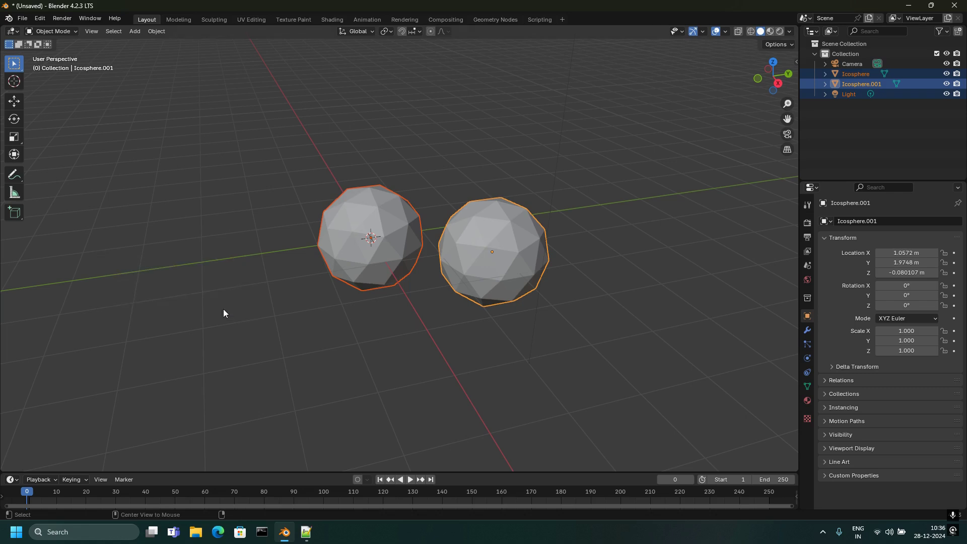